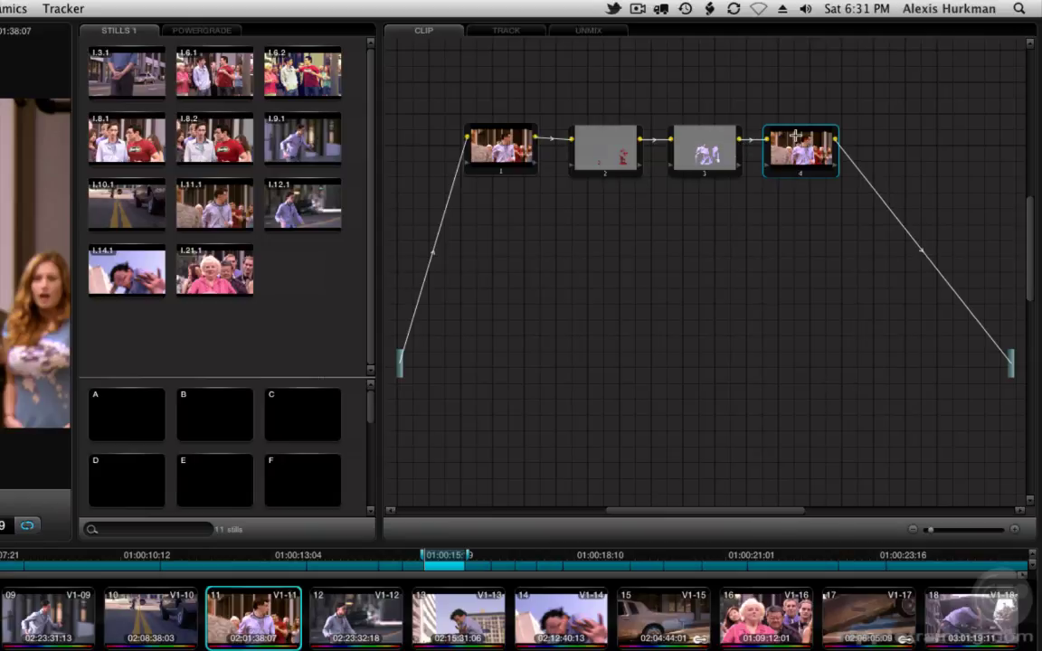
Step: Delete nodes 4, 3 and 2, then add a fresh serial node after node 1
key("Delete")
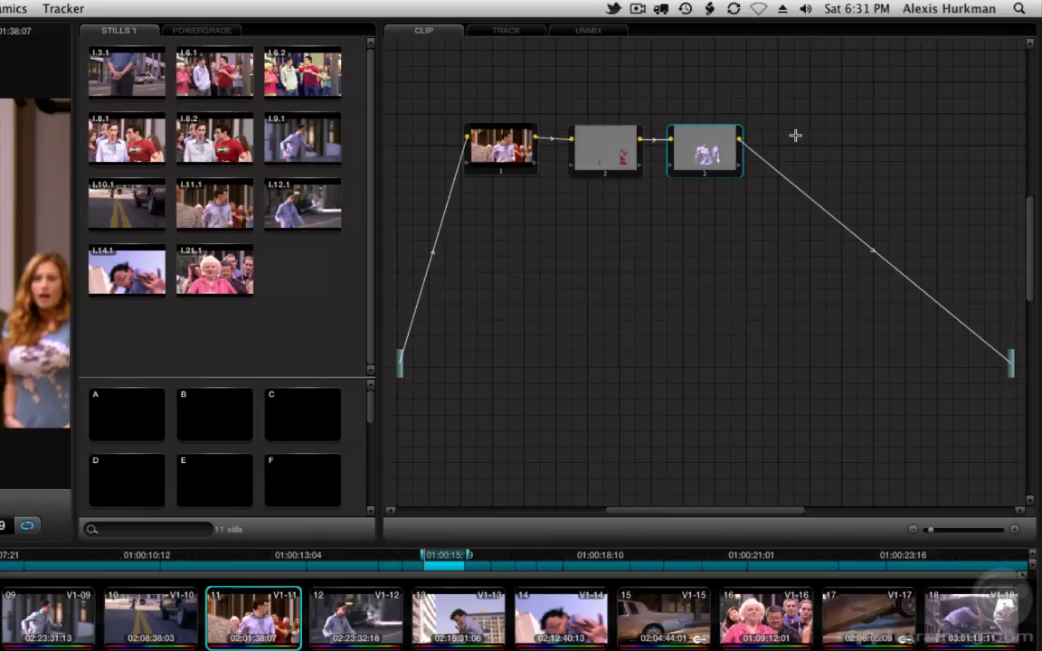
key("Delete")
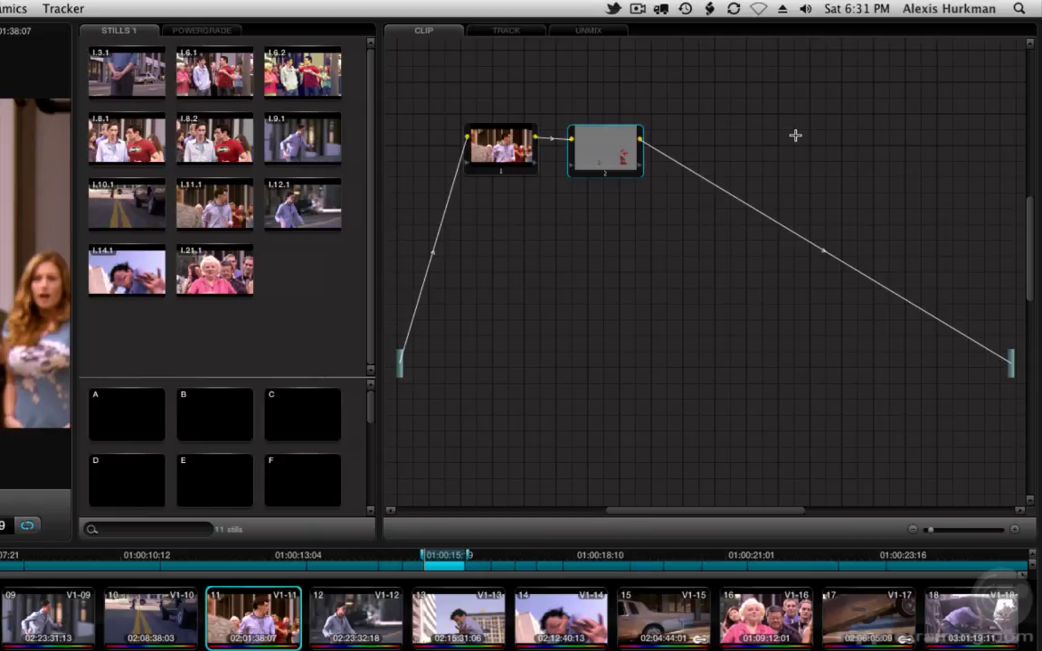
key("Delete")
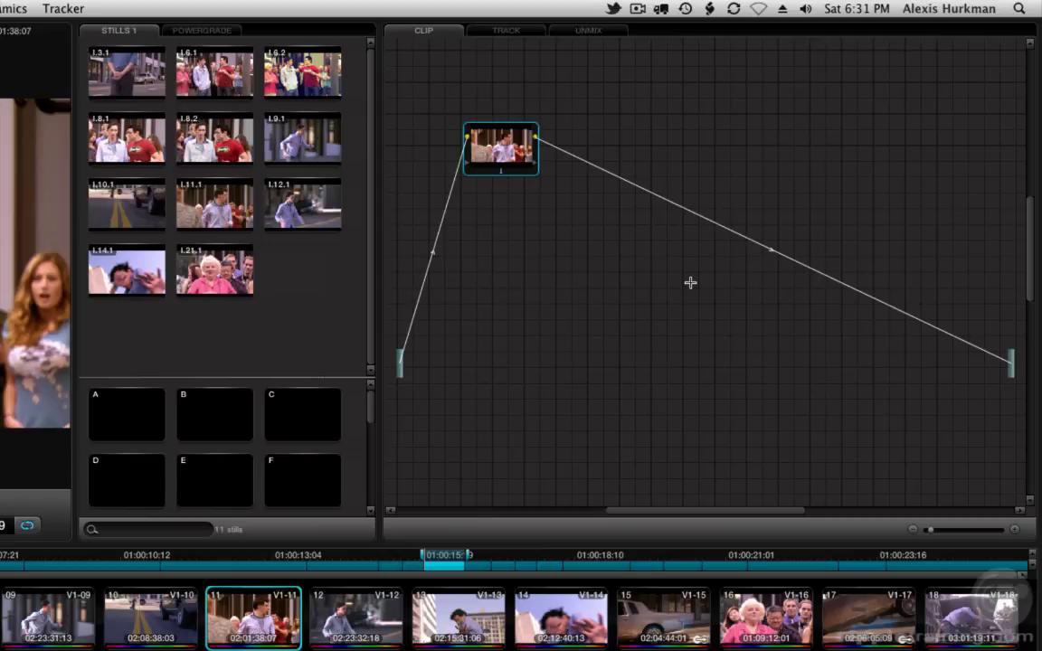
key("alt+s")
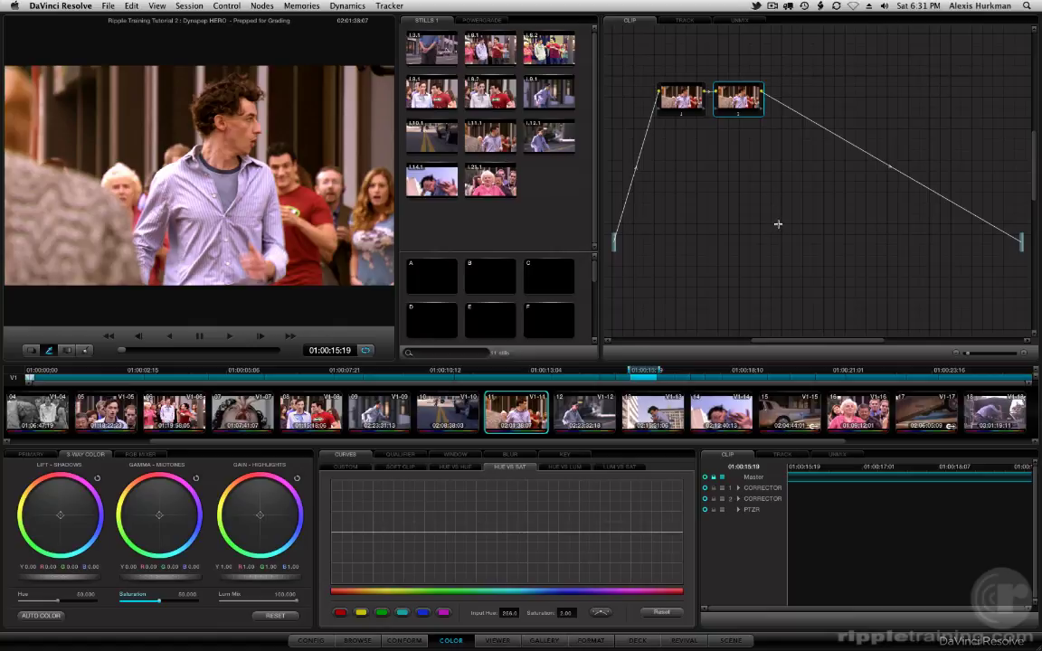
Step: Add two parallel nodes alongside node 2, merged through a Parallel mixer
key("alt+p")
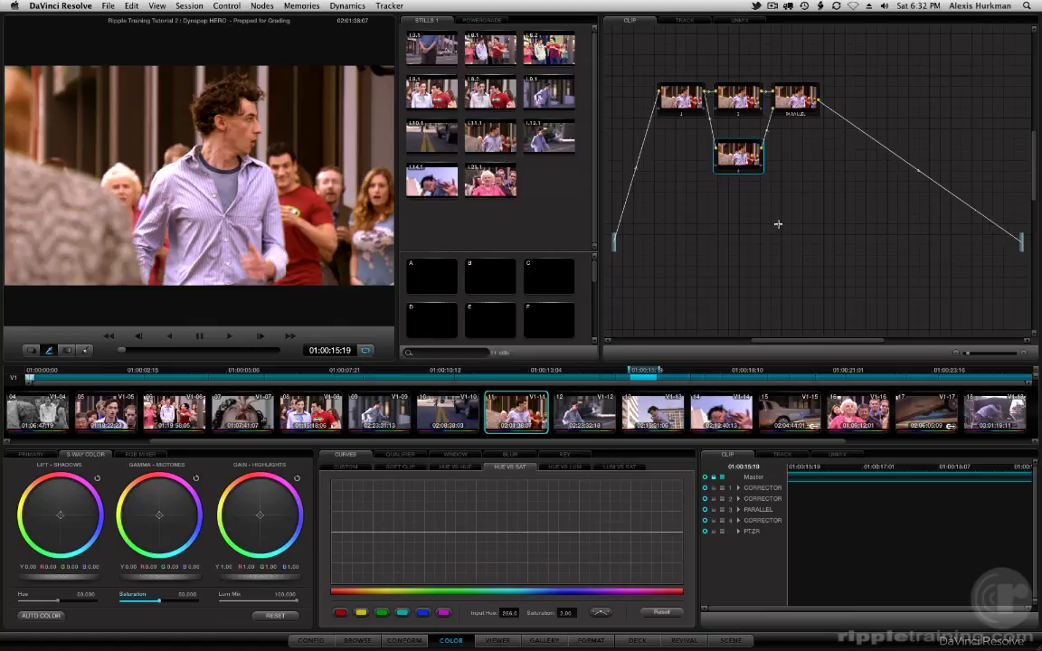
left_click(264, 6)
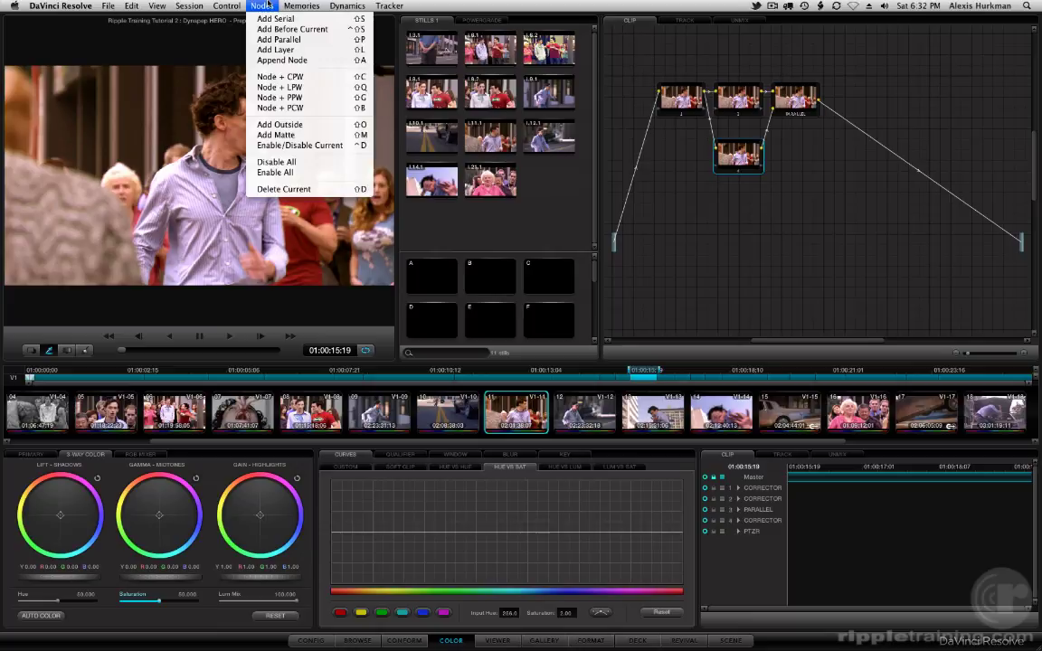
left_click(265, 40)
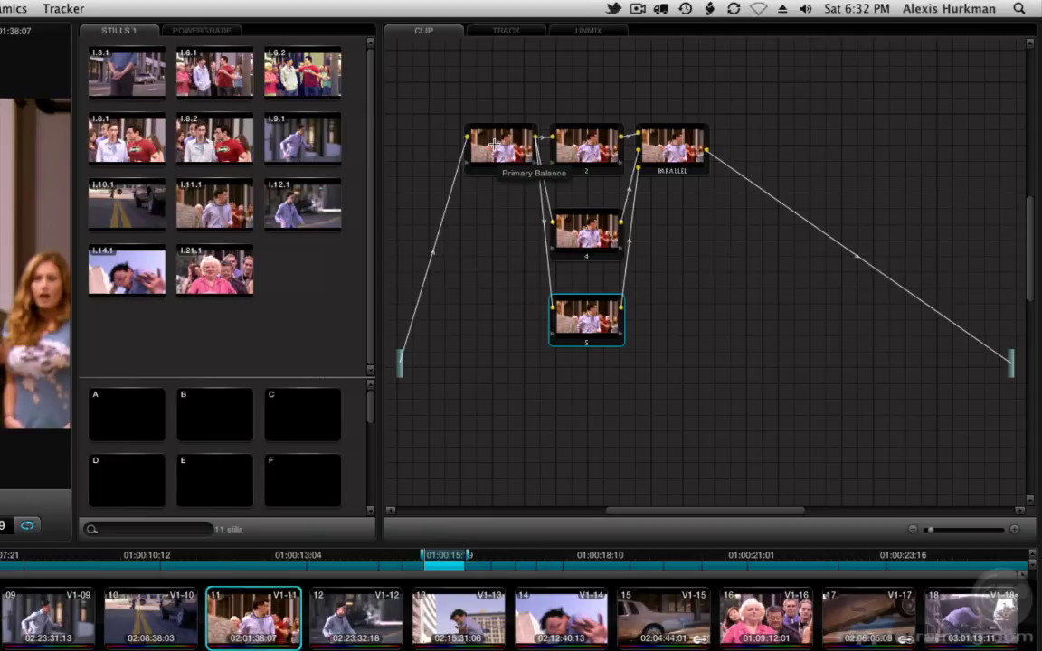
Step: Select nodes 1, 2, 4 and 5 in turn to key the red and bluish shirt colours
left_click(493, 145)
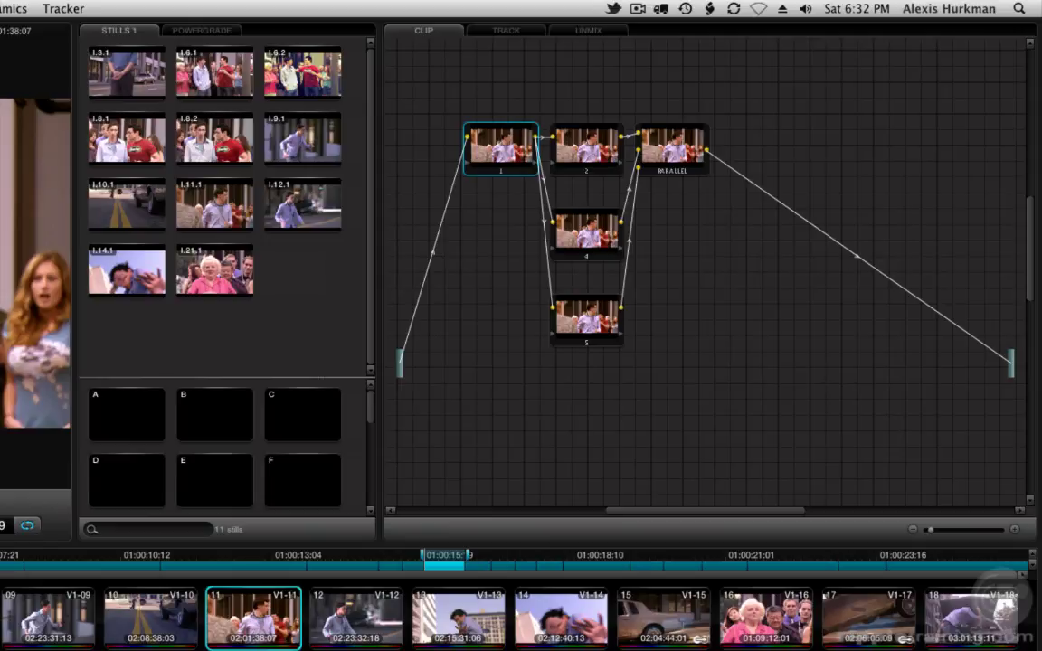
left_click(576, 150)
left_click(583, 233)
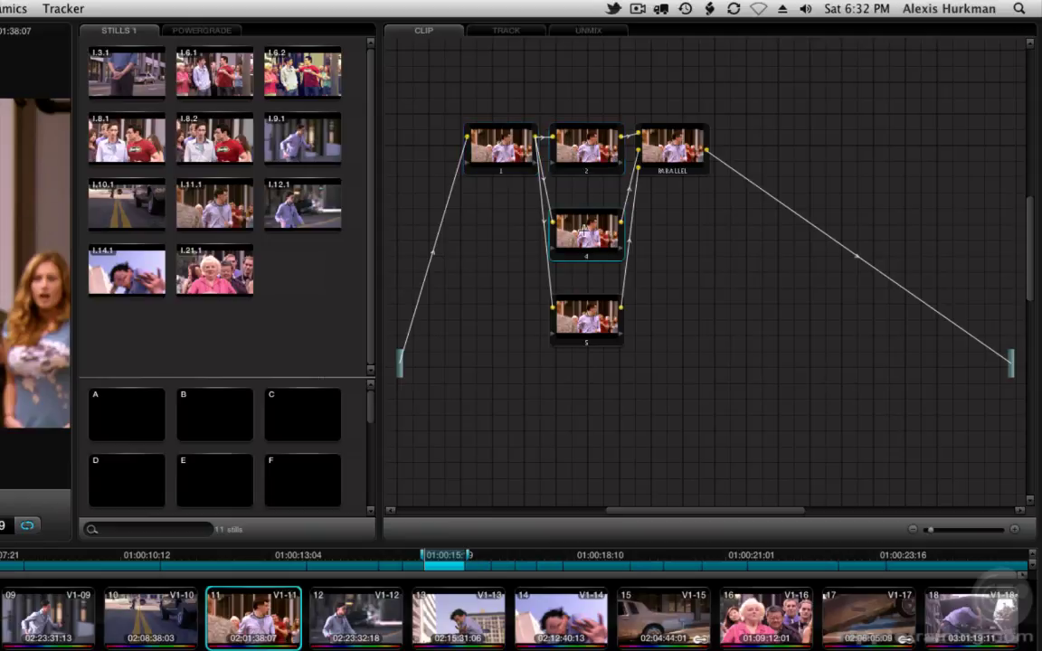
left_click(588, 321)
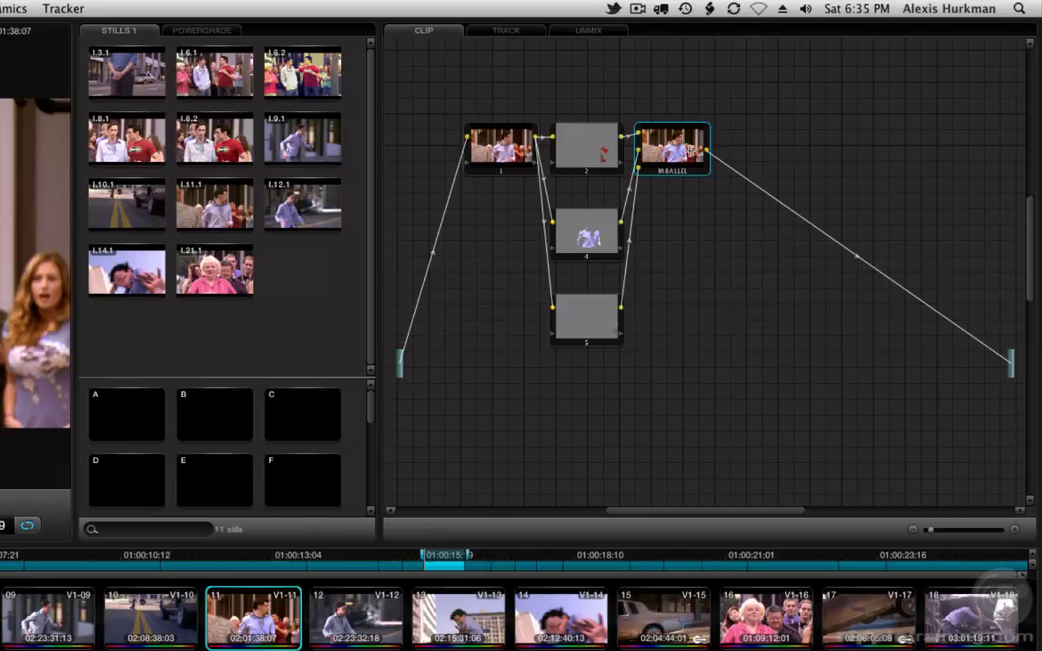
Step: Add a serial node after the Parallel mixer and lower its Saturation to about 47
key("alt+s")
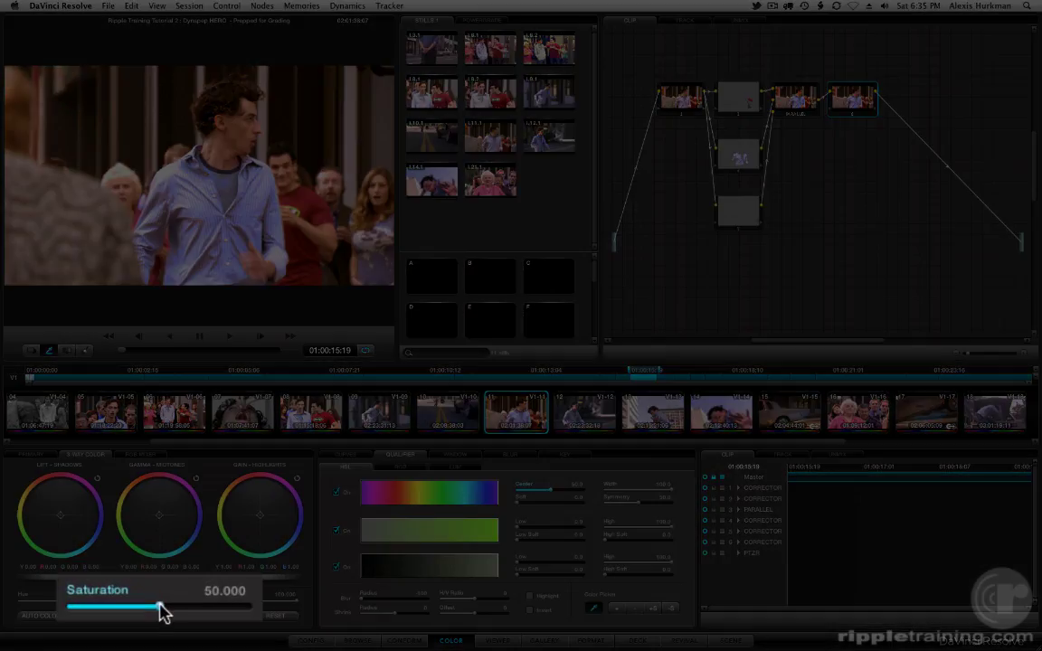
mouse_move(158, 601)
left_mouse_down()
mouse_move(58, 597)
mouse_move(130, 598)
mouse_move(94, 599)
left_mouse_up()
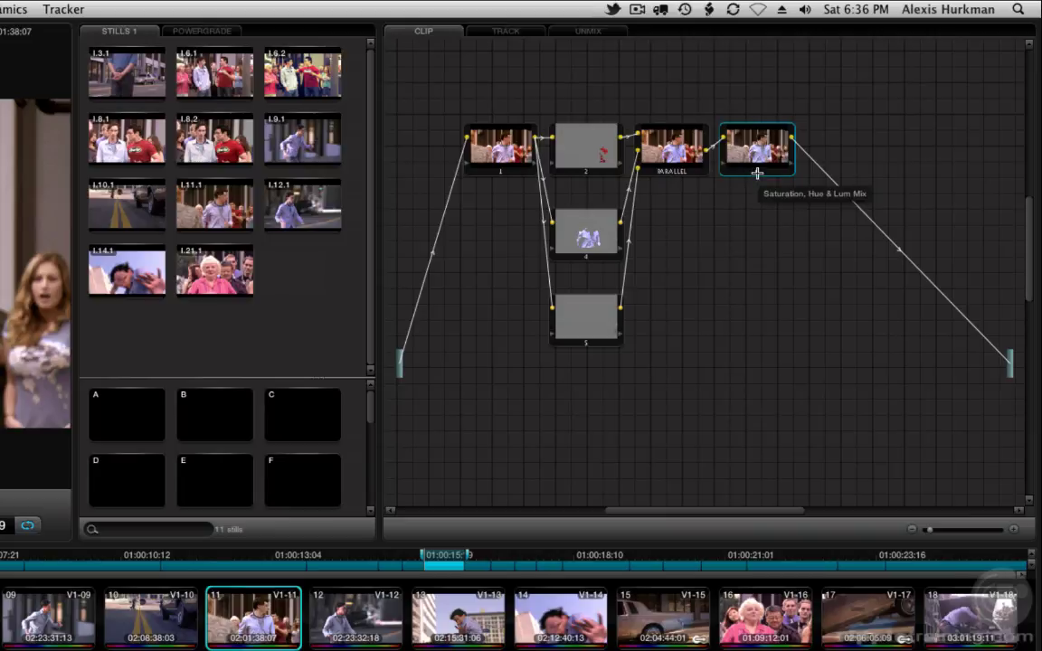
Step: Toggle node 6 off and on twice to compare the desaturated image
left_click(757, 172)
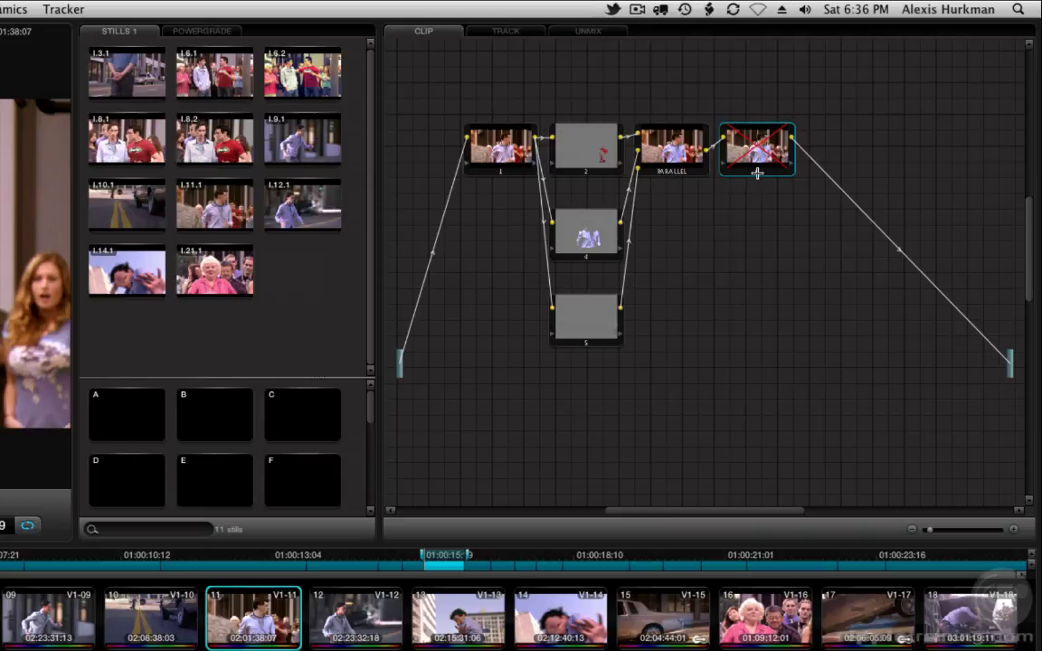
left_click(757, 173)
left_click(757, 173)
left_click(757, 173)
Step: Add serial node 7 with Custom Curves shown and Gang Custom Curves turned off
key("alt+s")
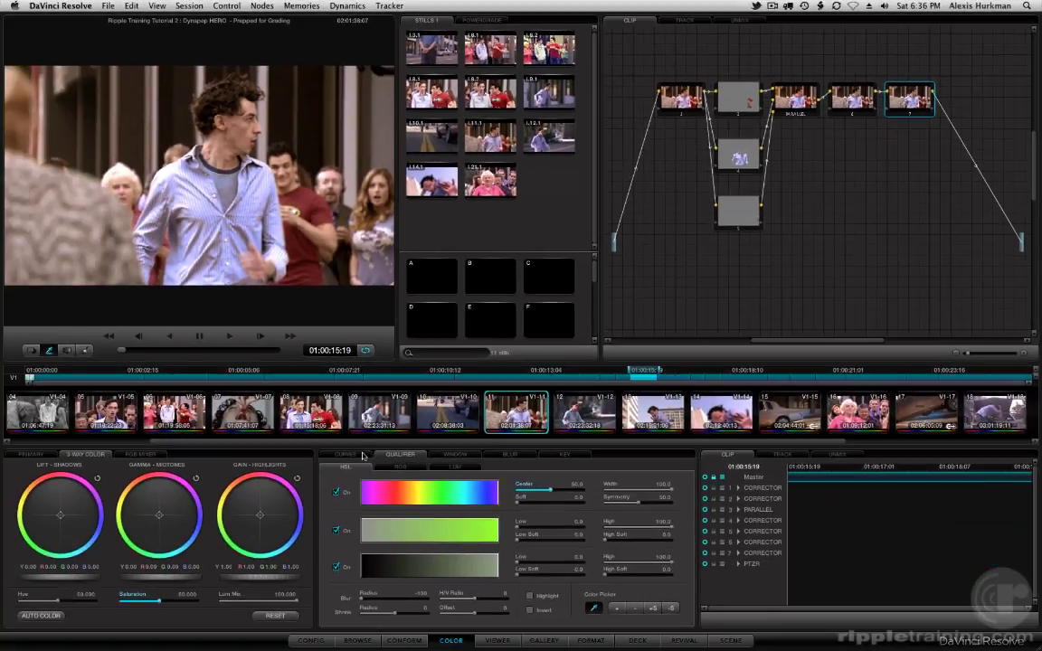
left_click(362, 455)
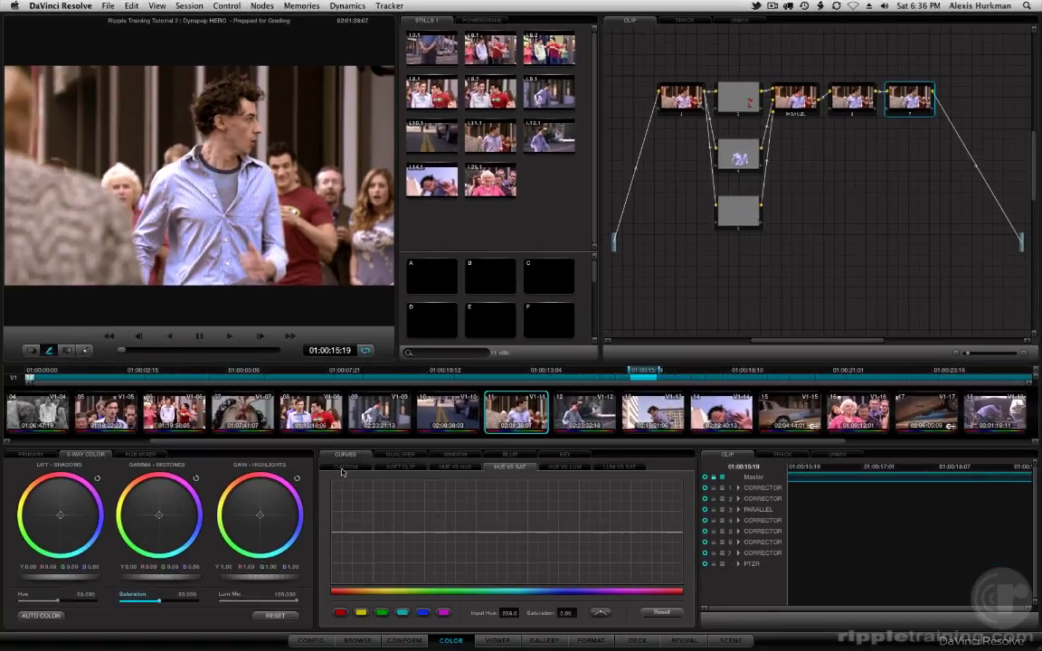
left_click(344, 467)
right_click(415, 506)
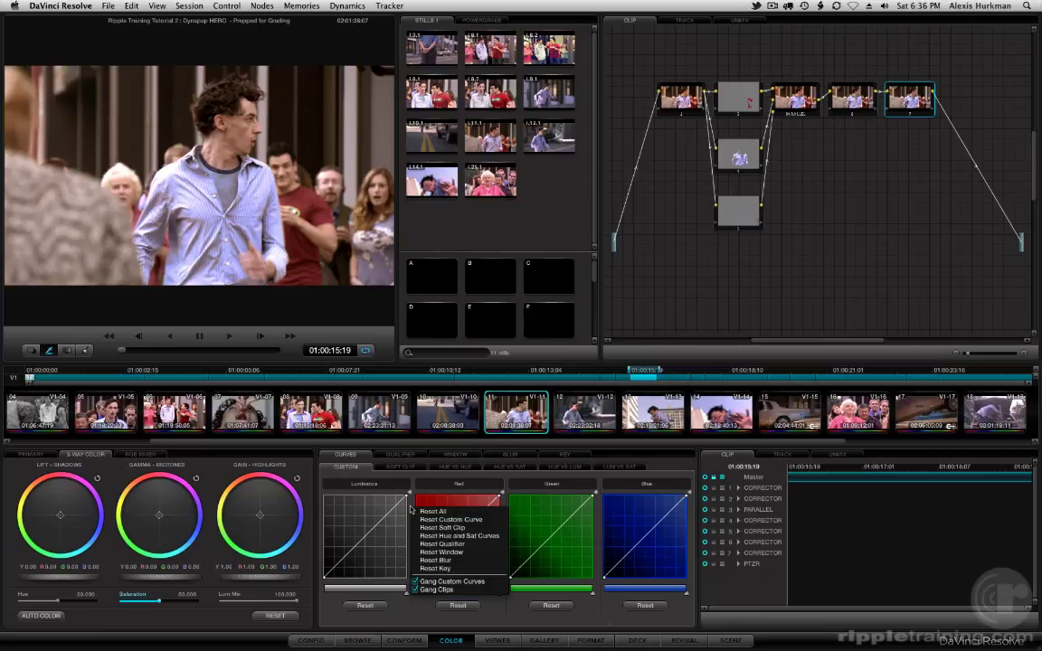
left_click(454, 583)
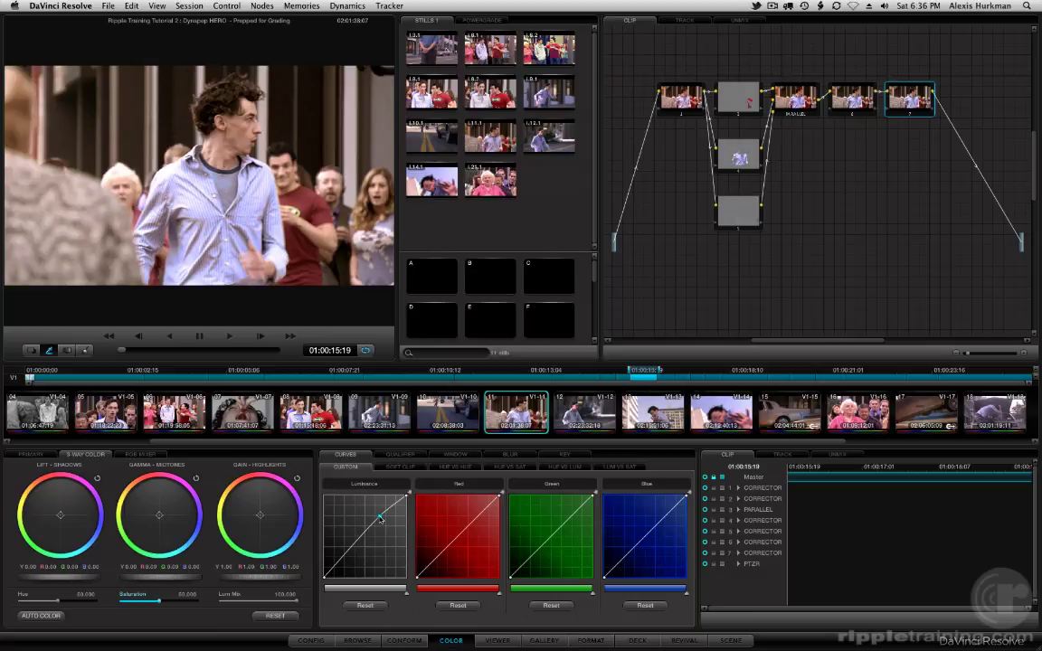
Step: Add two Luminance curve points, pulling the shadow point down into an S-curve, then compare with and without the grade
left_click(378, 518)
left_click(354, 549)
left_click_drag(354, 550, 352, 556)
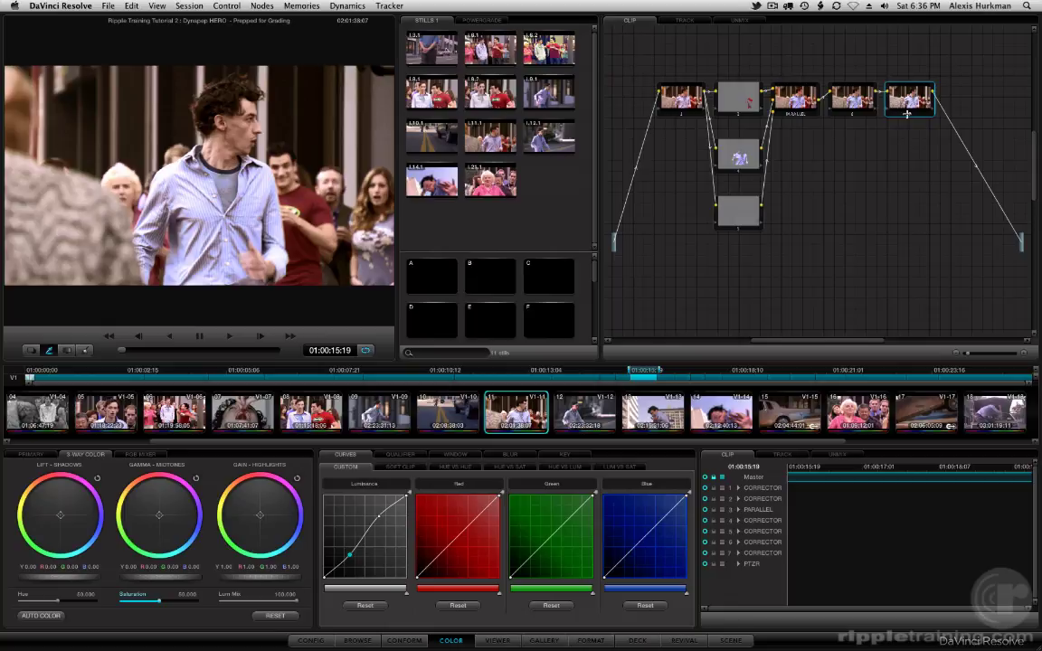
key("ctrl+d")
key("ctrl+d")
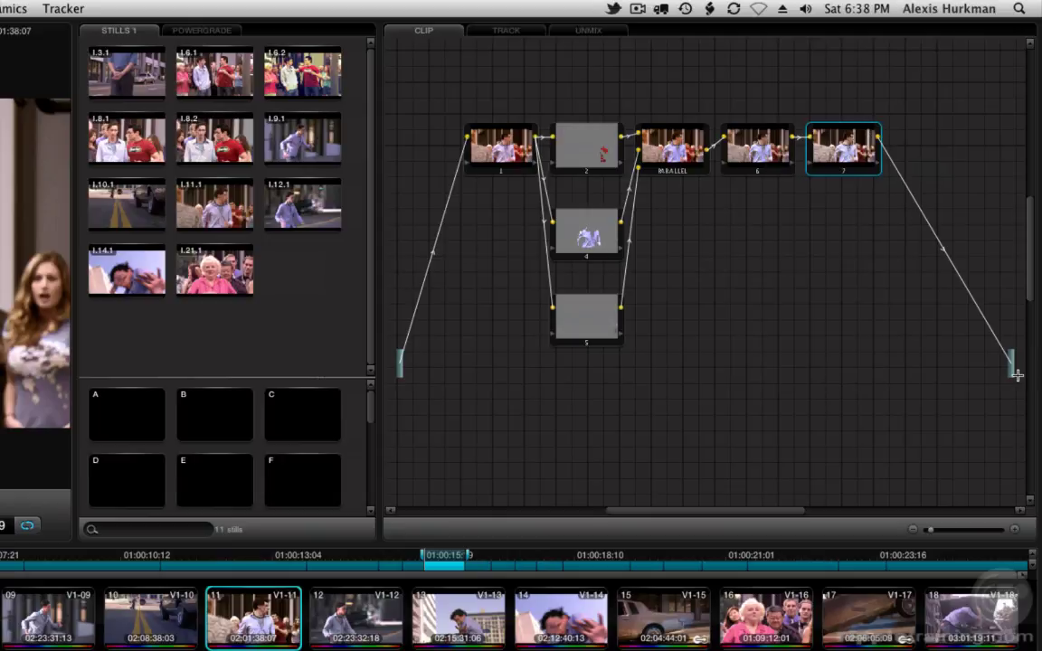
left_click(342, 642)
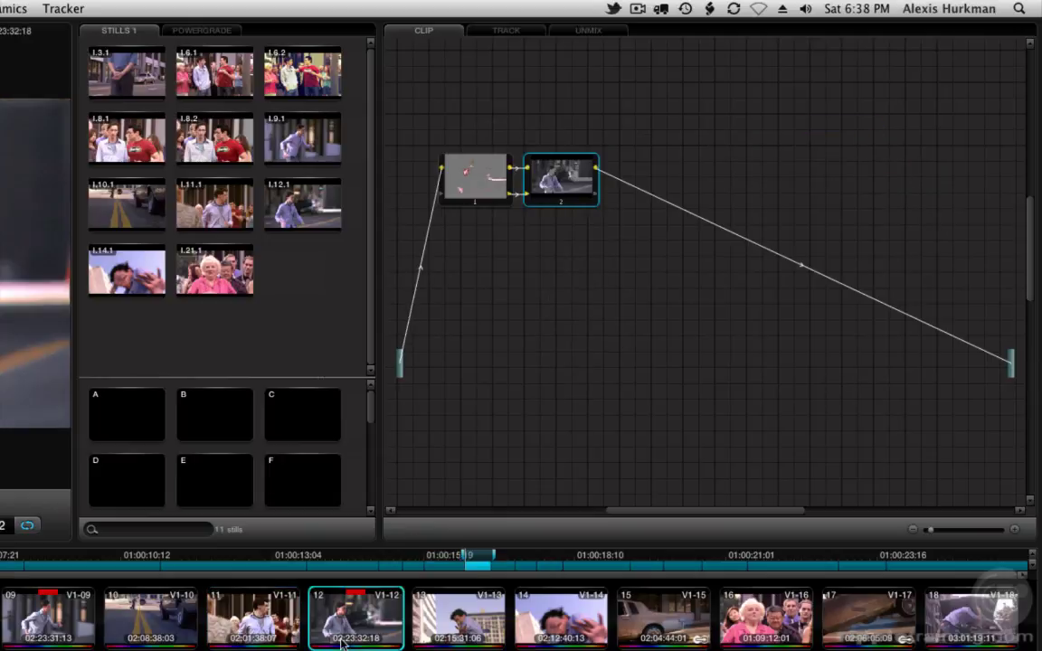
left_click(457, 622)
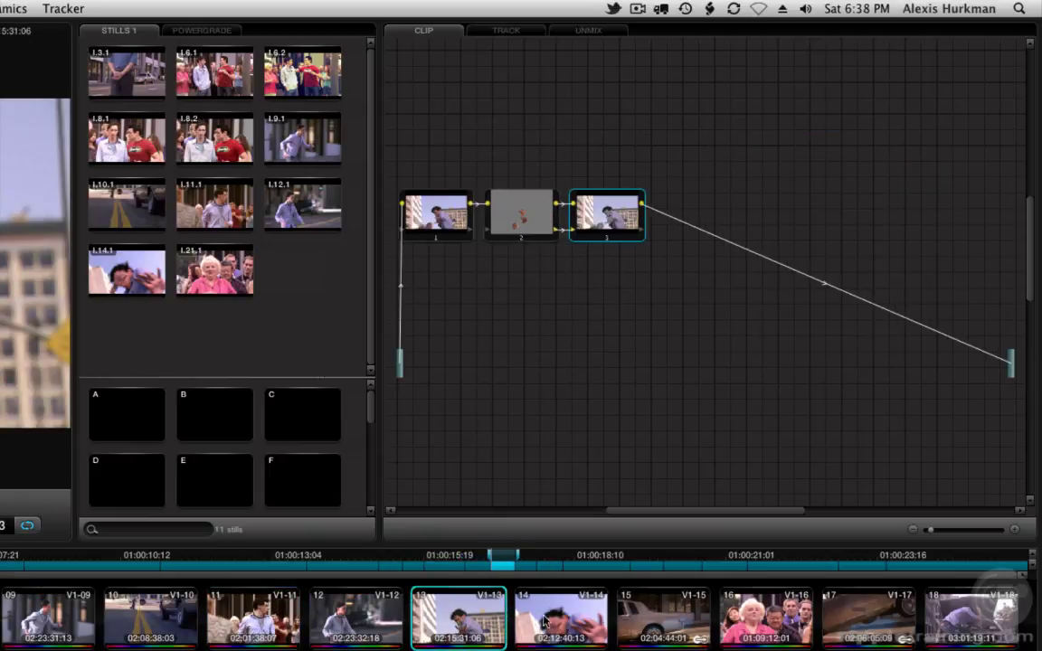
left_click(520, 558)
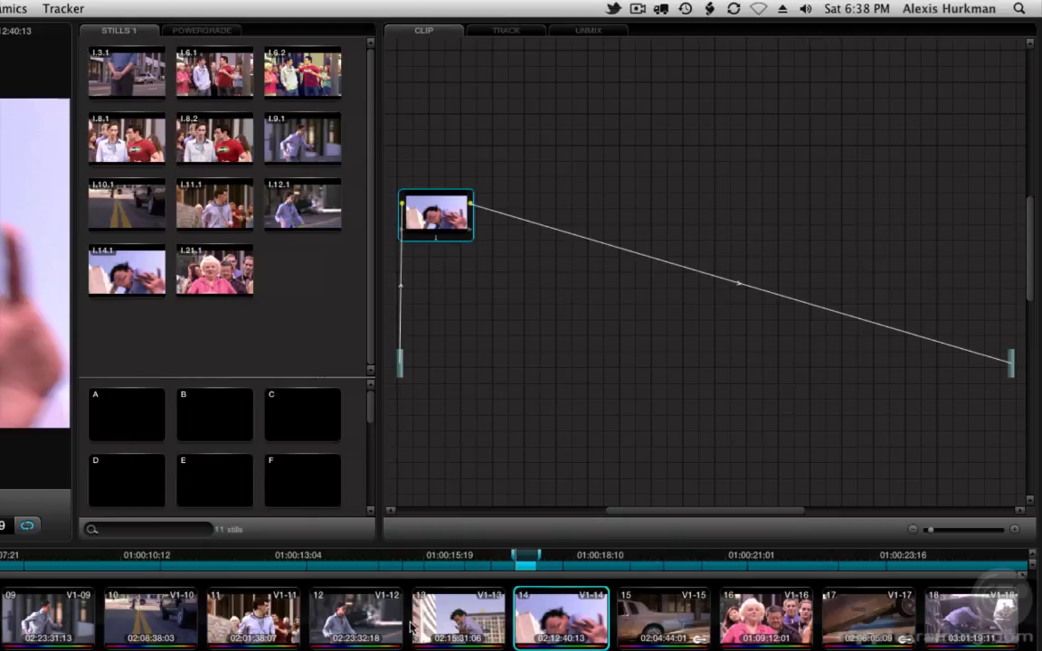
left_click(280, 624)
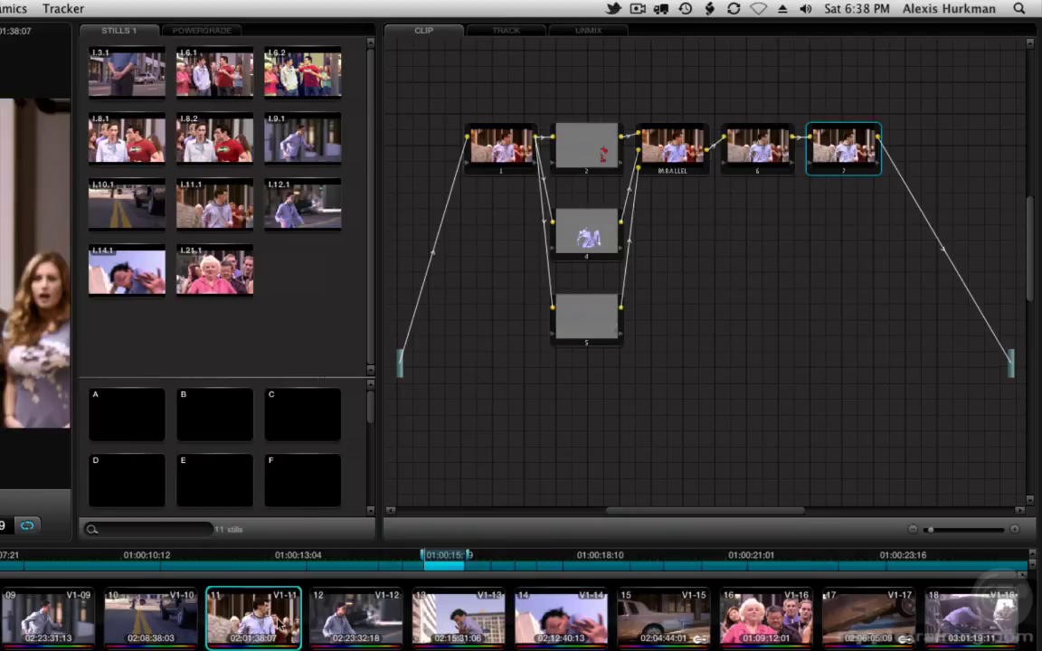
Step: Push node 1's Gain toward blue and lower saturation on node 4
left_click(499, 146)
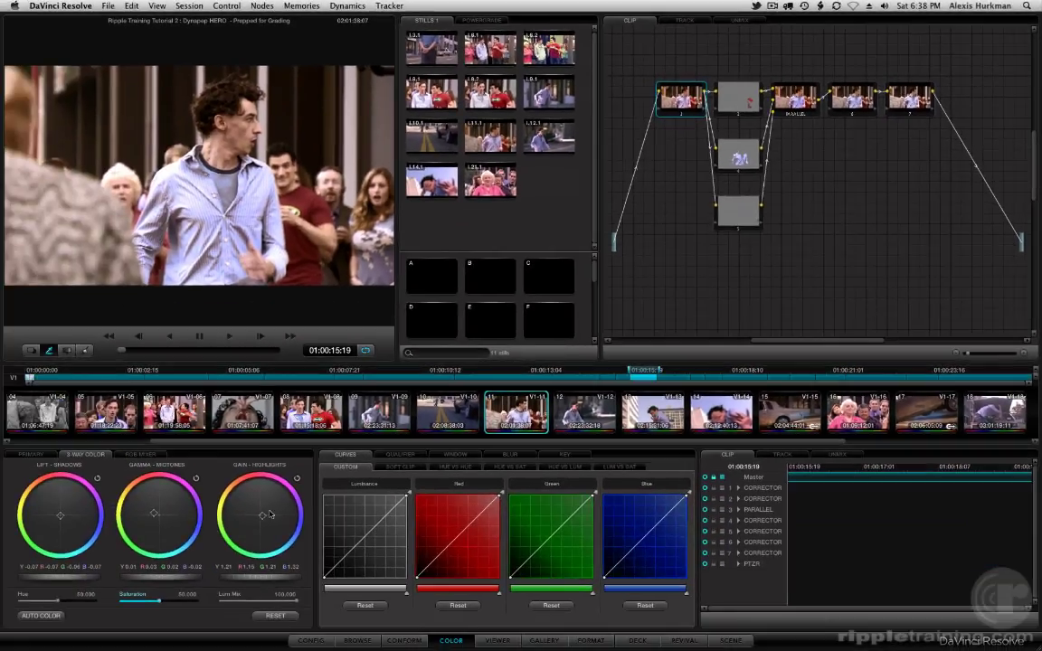
left_click_drag(270, 514, 365, 609)
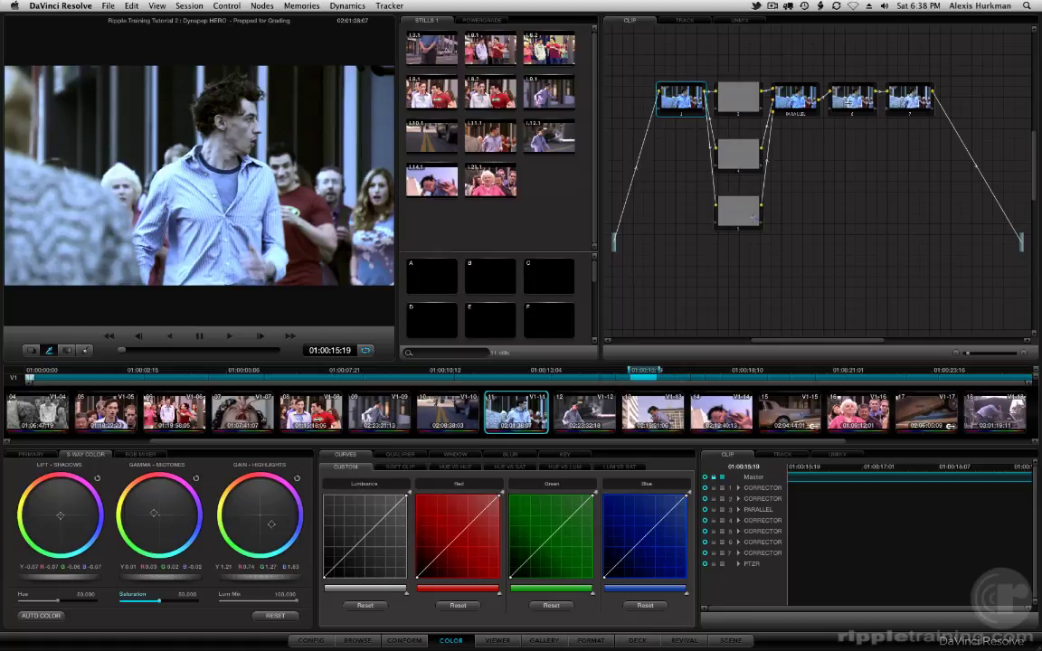
left_click(852, 99)
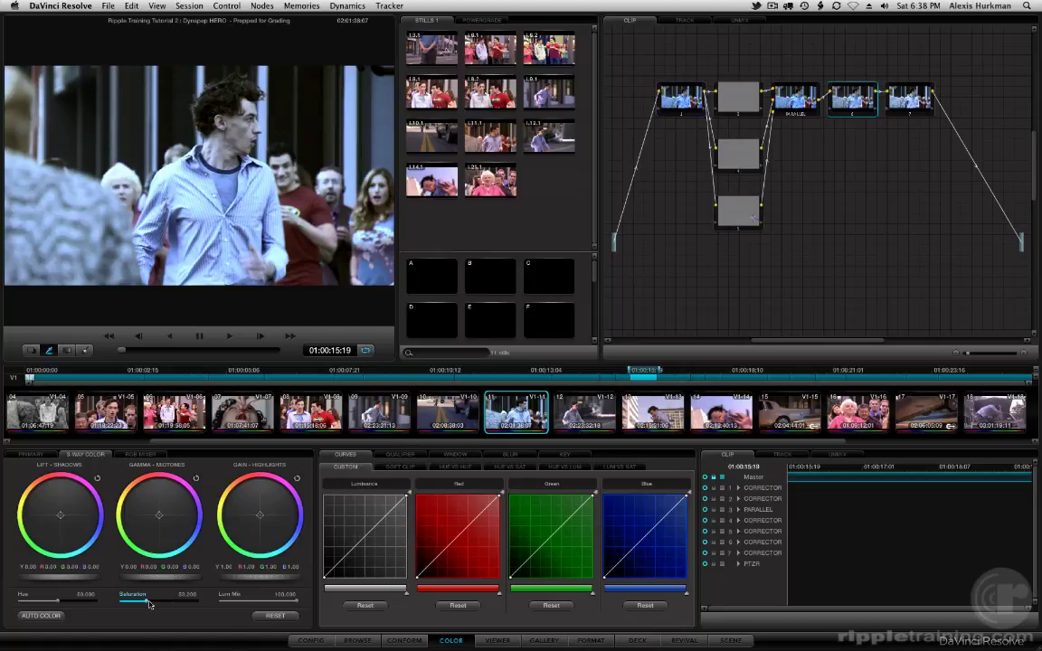
left_click_drag(149, 604, 122, 604)
Step: Steepen node 7's luminance S-curve, raising the highlight point and deepening shadows
left_click(895, 106)
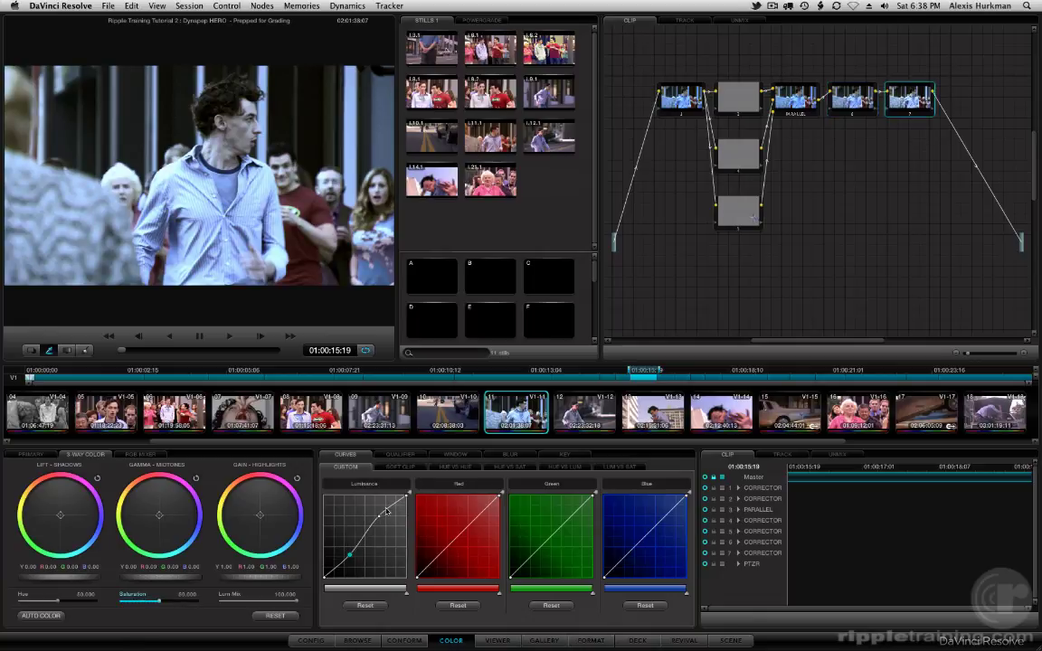
left_click_drag(387, 511, 378, 511)
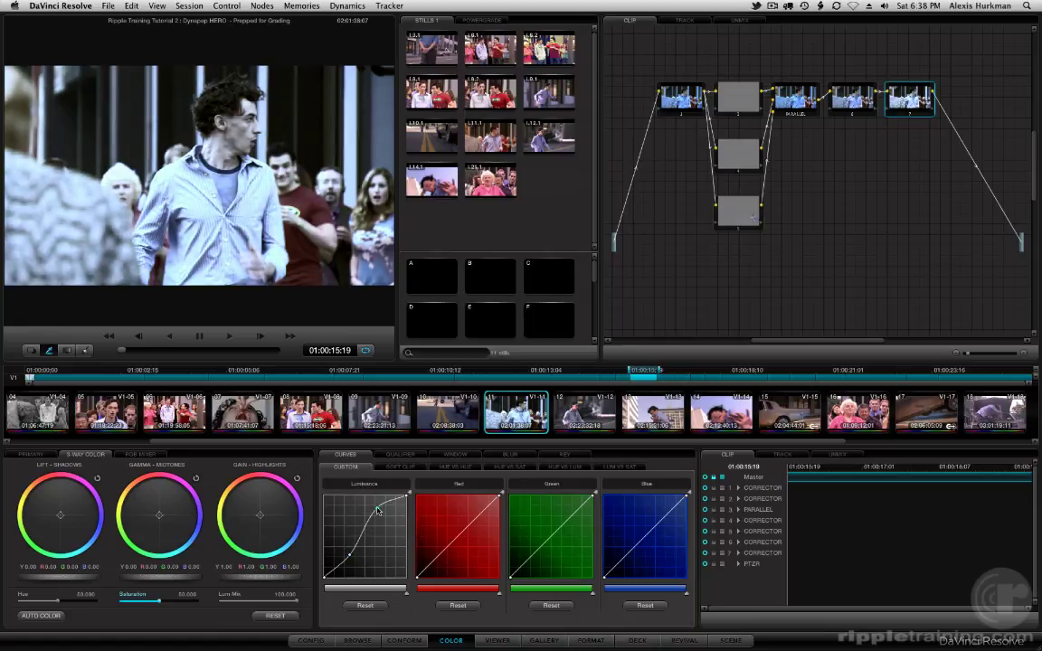
left_click_drag(349, 554, 349, 562)
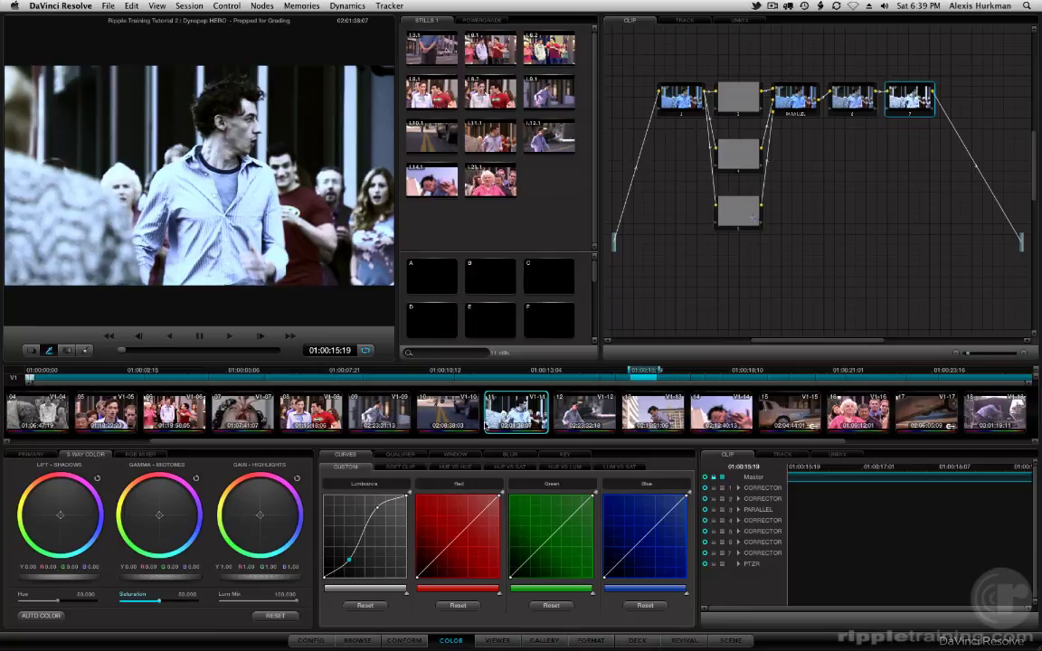
Step: Restore clip 11's original grade via Session > Original Memory, applying it twice
left_click(187, 7)
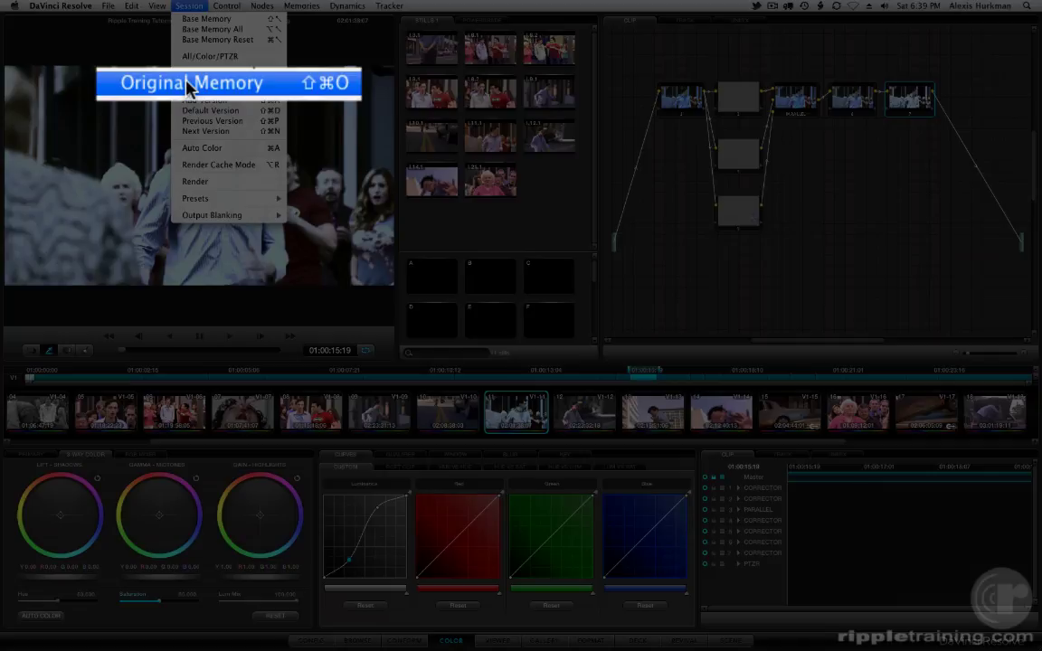
left_click(189, 86)
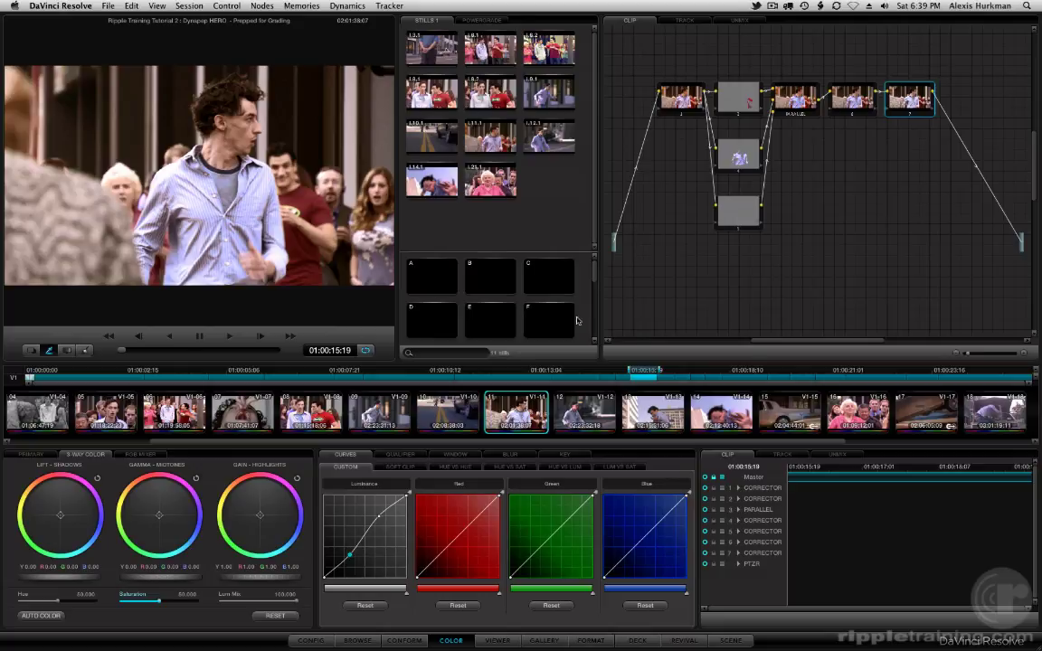
mouse_move(507, 402)
left_click(215, 6)
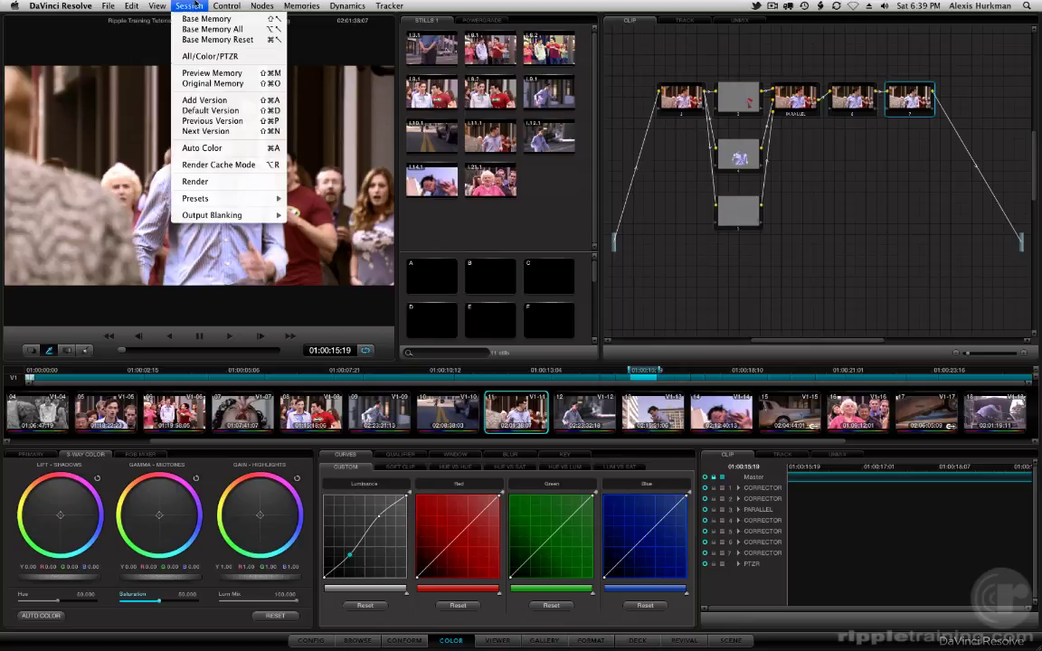
left_click(187, 83)
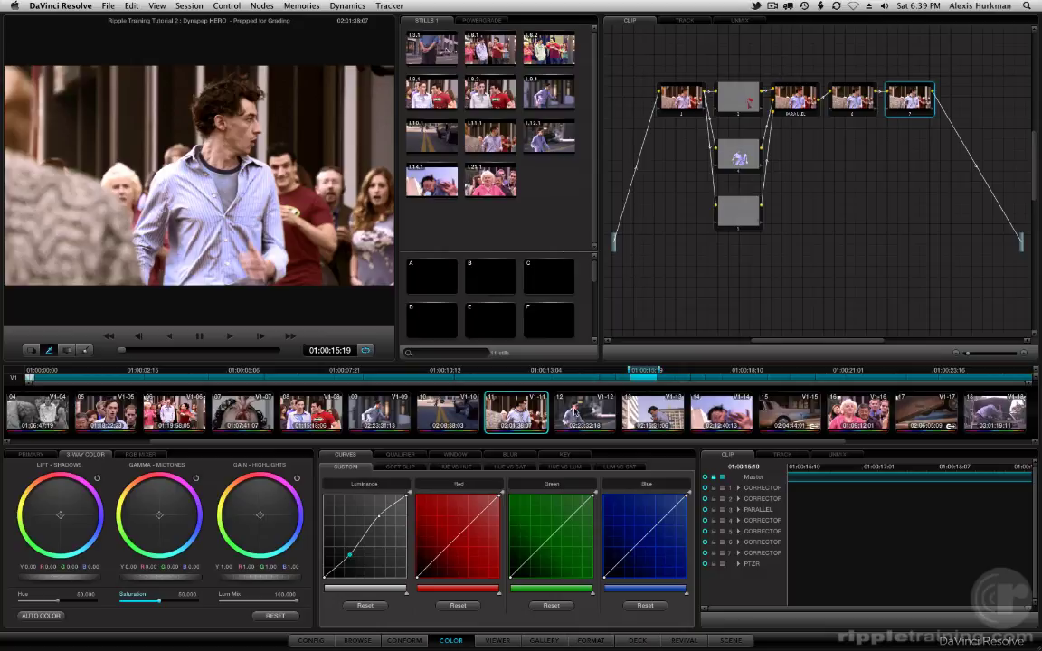
Step: Compare clip 11 against clips 12 and 10, reapplying Original Memory in between
left_click(578, 412)
left_click(524, 414)
left_click(188, 7)
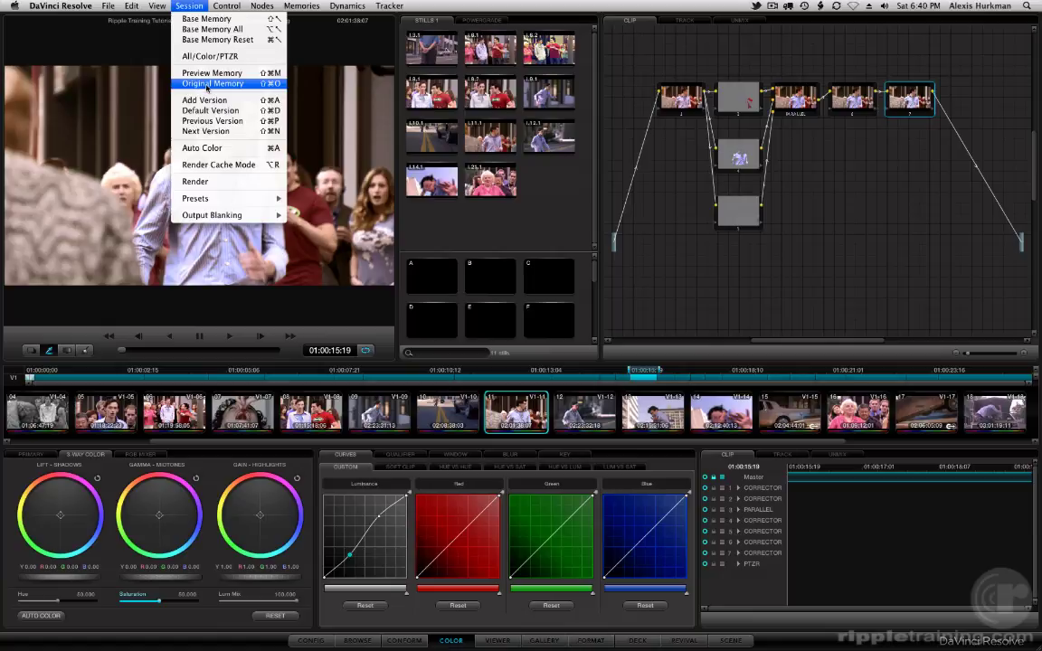
left_click(207, 84)
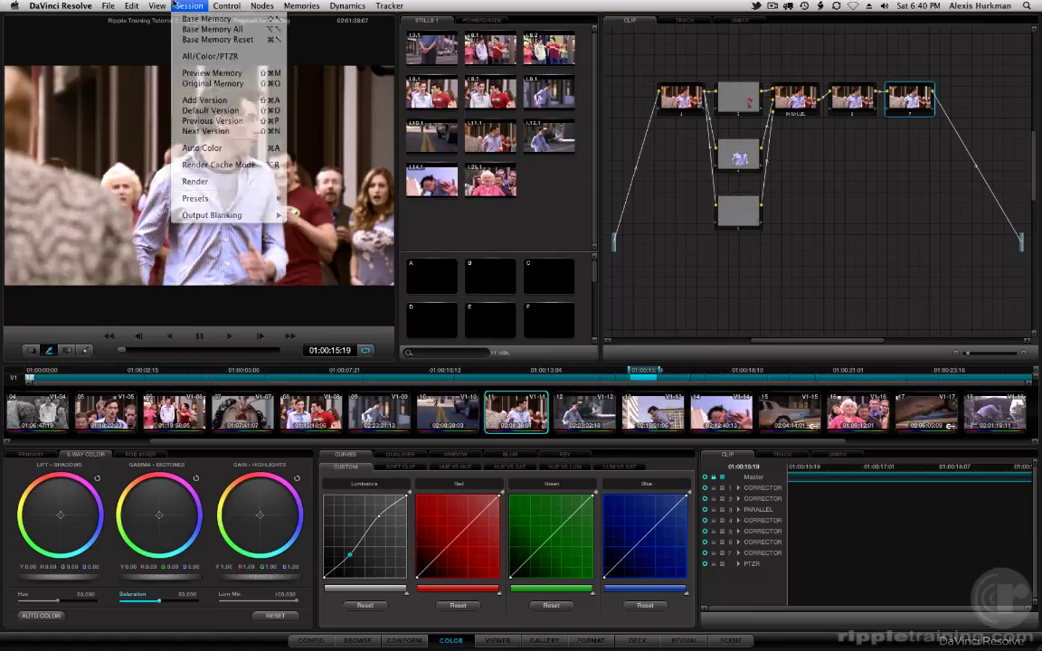
left_click(457, 414)
left_click(530, 416)
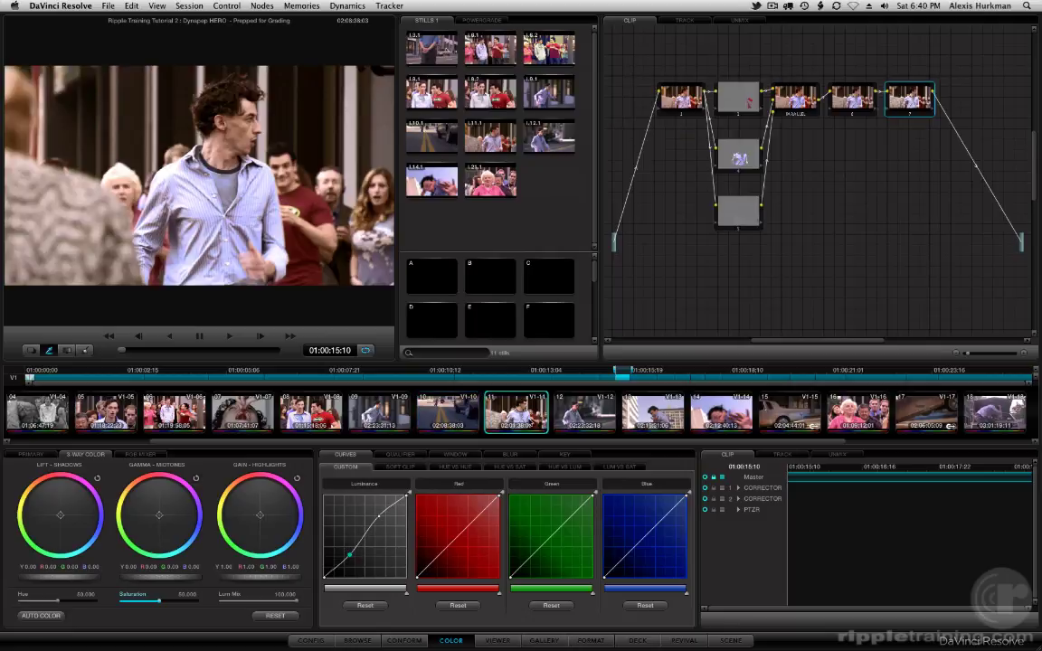